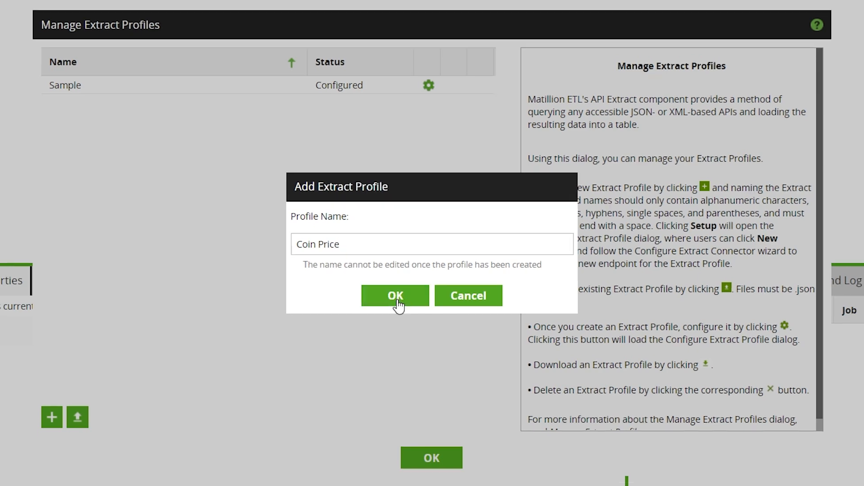
# Create the Coin Price extract profile and start an endpoint named "Coin Price" with the description "Endpoint for current Bitcoin Price"
pyautogui.click(397, 300)
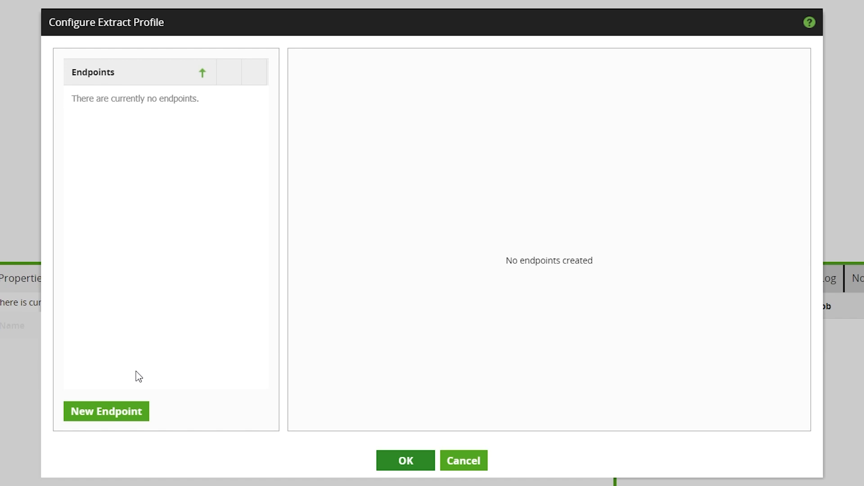
pyautogui.click(122, 411)
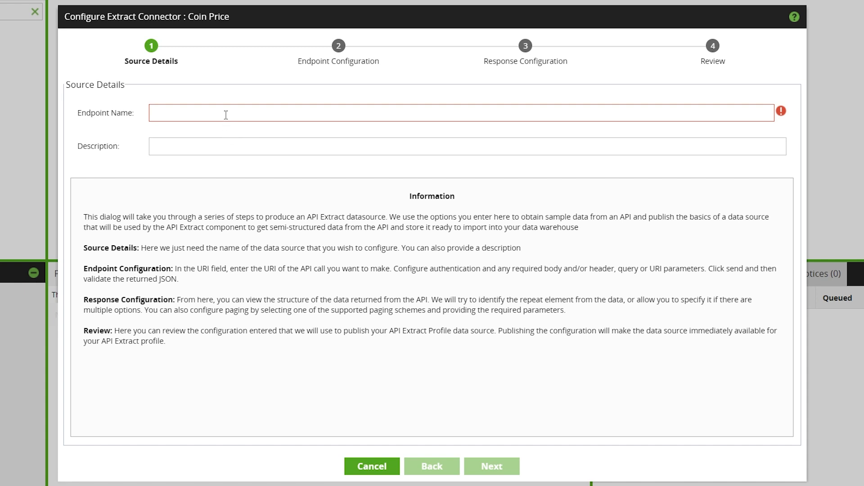
pyautogui.write('Coin Price')
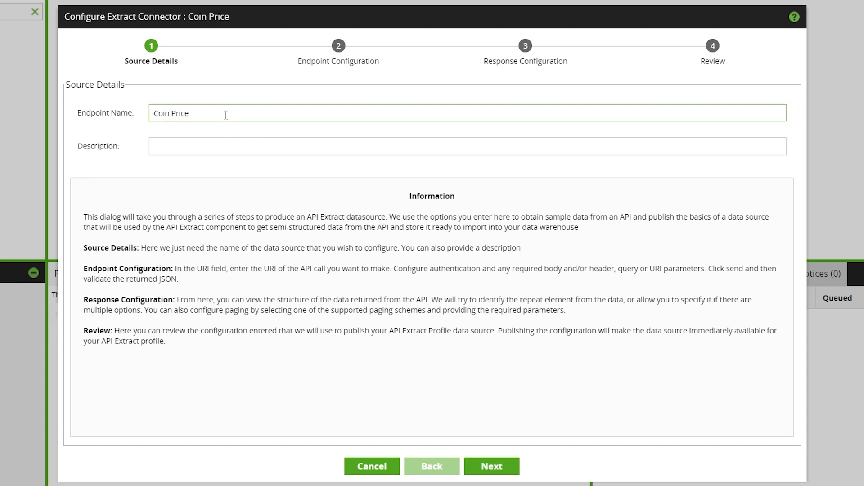
pyautogui.press('Tab')
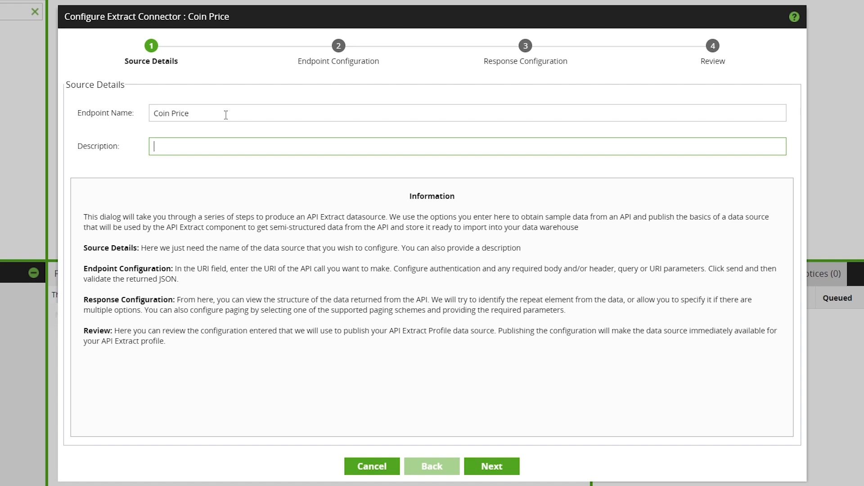
pyautogui.write('Endpoint for current Bitcoin Price')
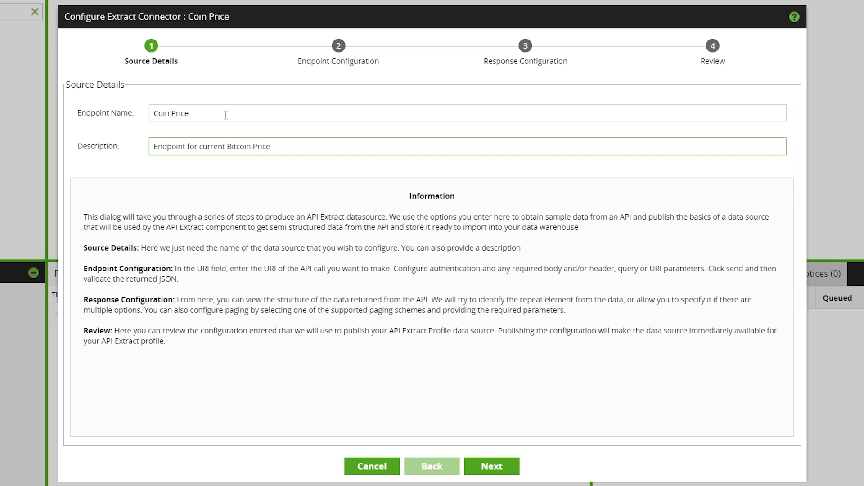
pyautogui.click(492, 466)
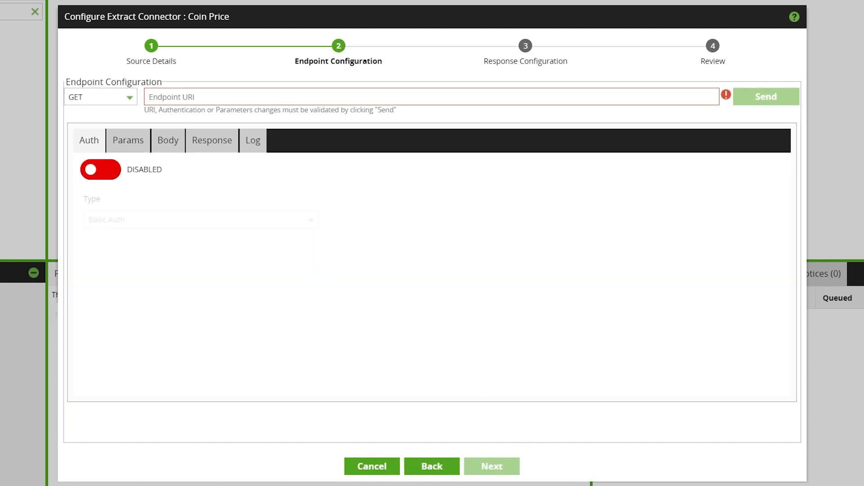
pyautogui.click(281, 98)
pyautogui.write('https://api.coindesk.com/v1/bpi/currentprice.json')
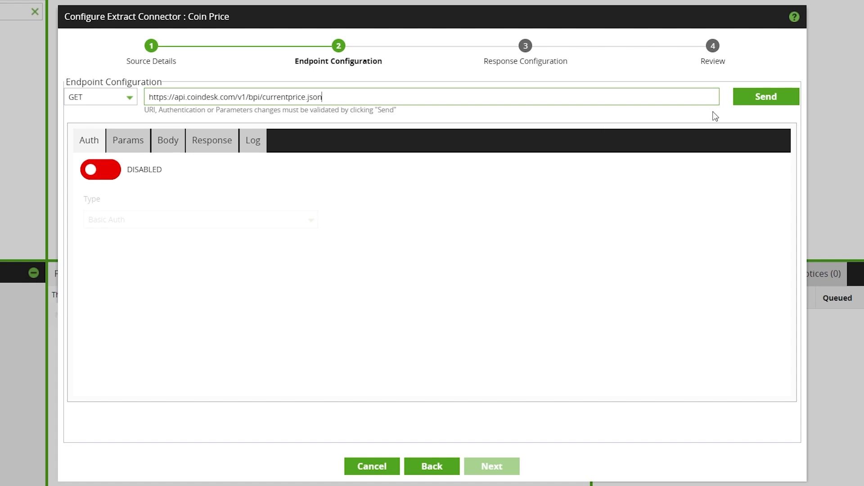
pyautogui.click(738, 97)
pyautogui.click(215, 144)
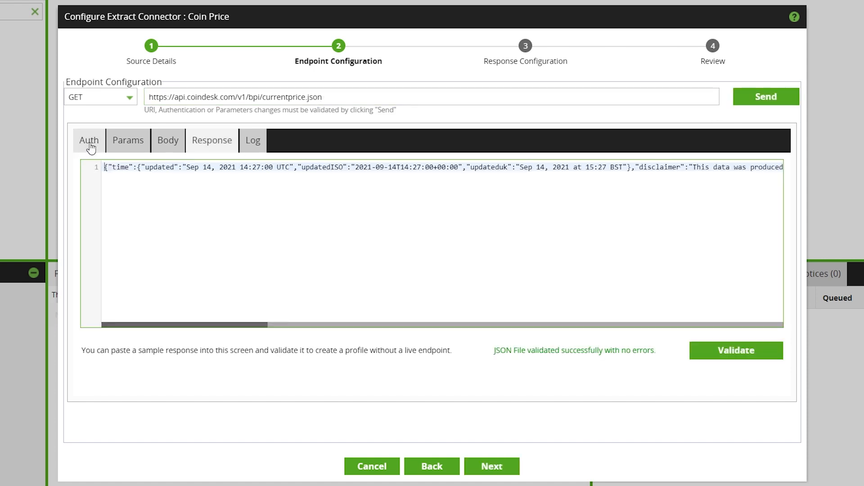
# Add a blank request parameter, view the available parameter types, and remove the parameter again
pyautogui.click(124, 140)
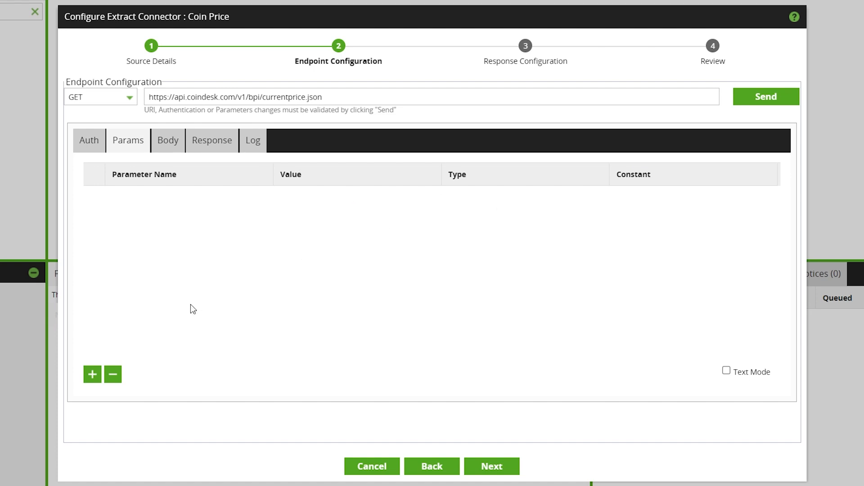
pyautogui.click(92, 374)
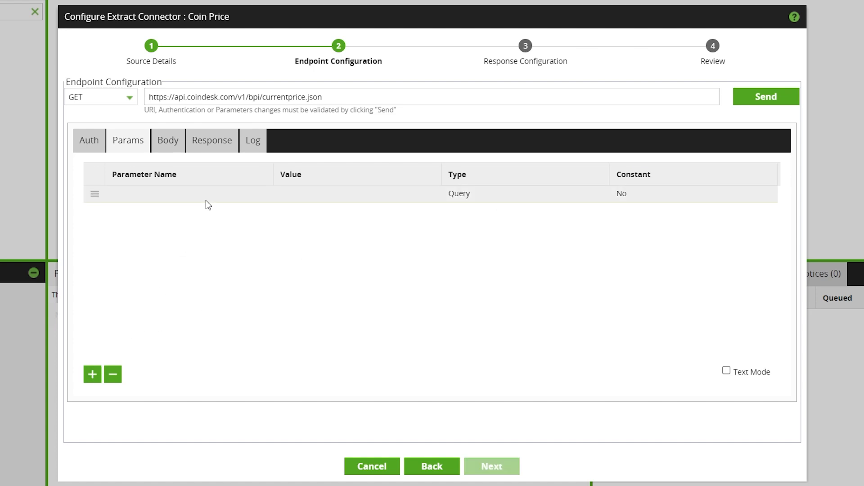
pyautogui.click(489, 199)
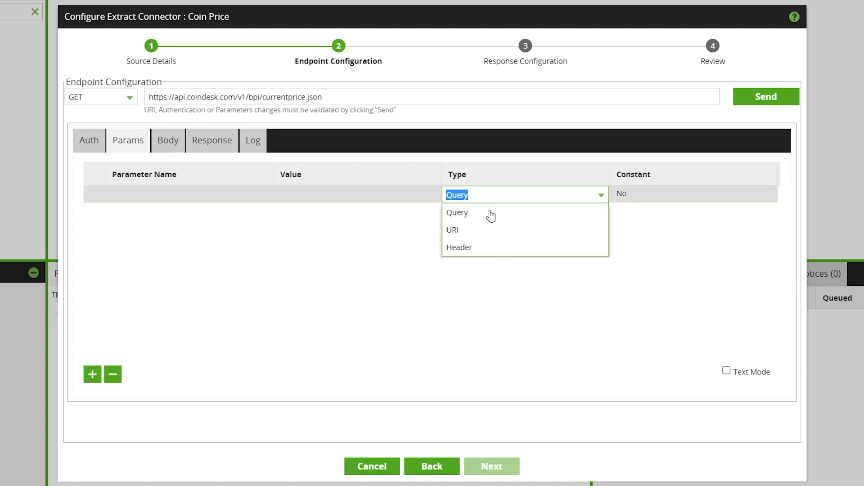
pyautogui.click(298, 258)
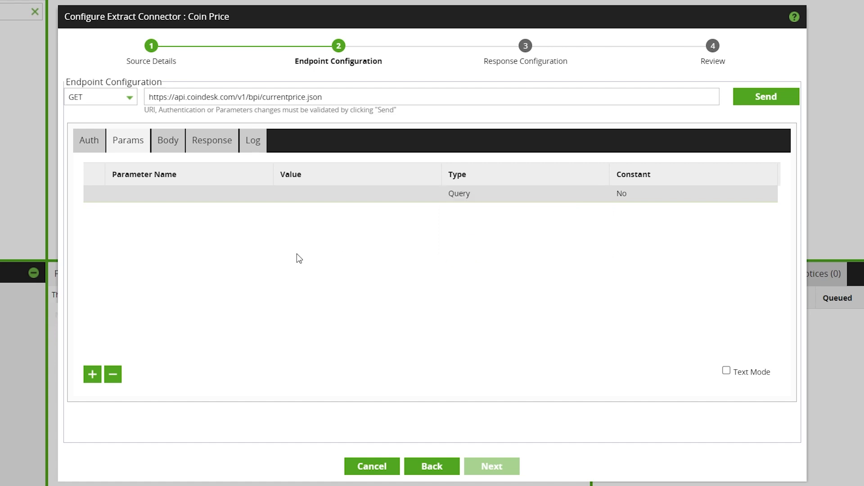
pyautogui.click(113, 375)
# Enable authentication for the endpoint, view the available authentication types, and disable it again
pyautogui.click(88, 143)
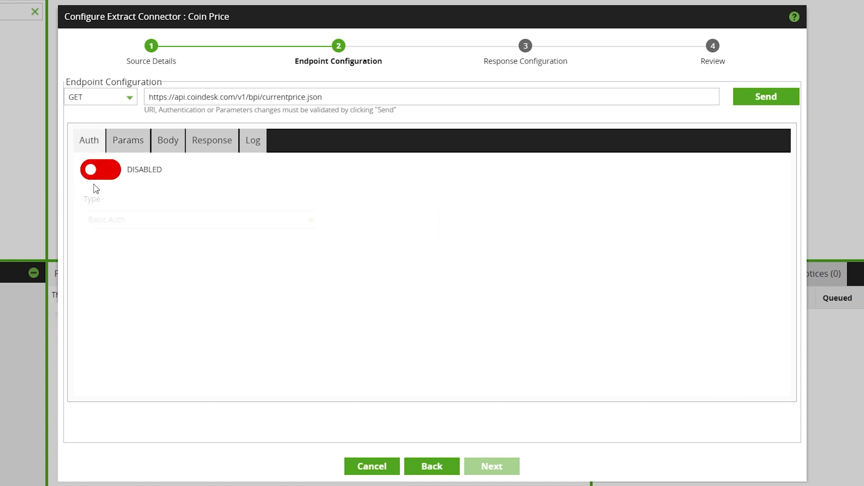
pyautogui.click(100, 182)
pyautogui.click(311, 221)
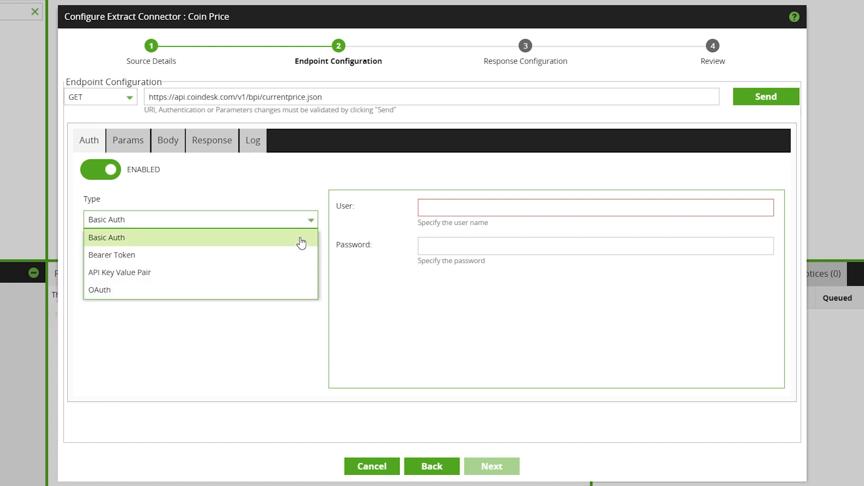
pyautogui.click(308, 228)
pyautogui.click(111, 171)
# Check the endpoint's request body, response and log, and proceed to the response configuration
pyautogui.click(168, 140)
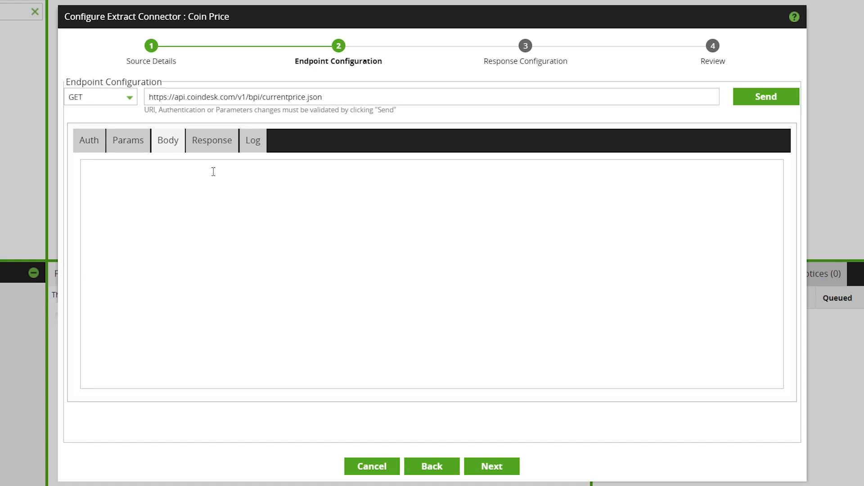
pyautogui.click(218, 153)
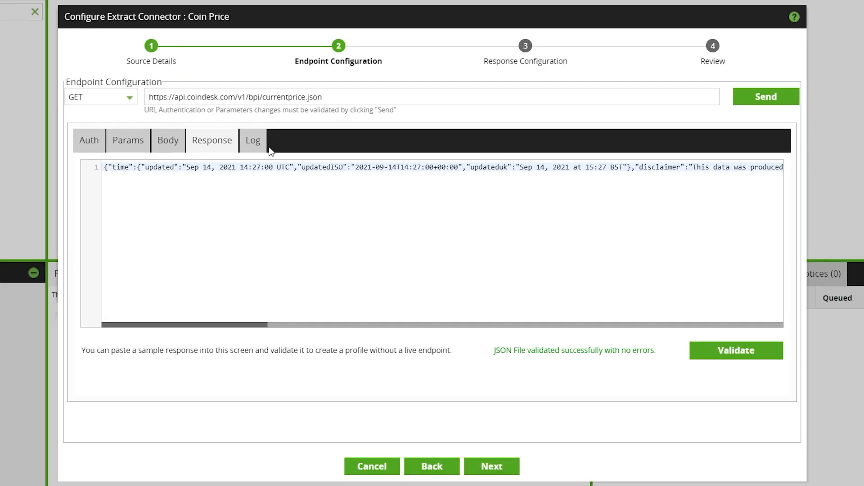
pyautogui.click(255, 141)
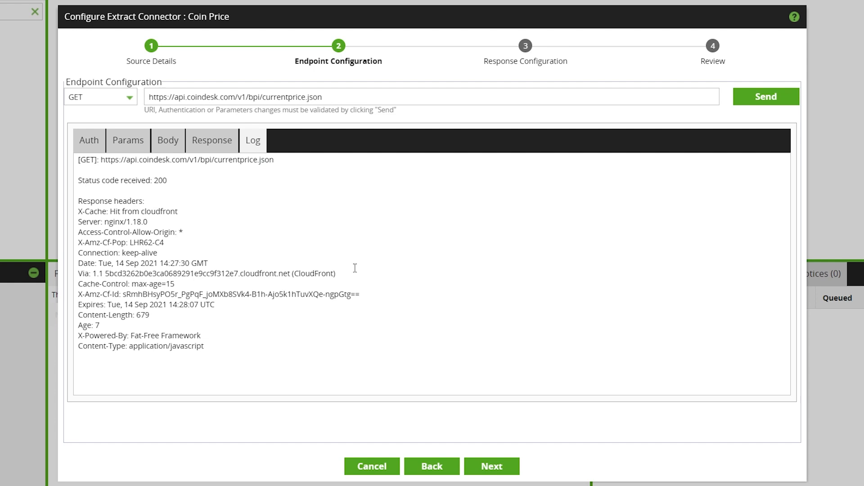
pyautogui.click(203, 148)
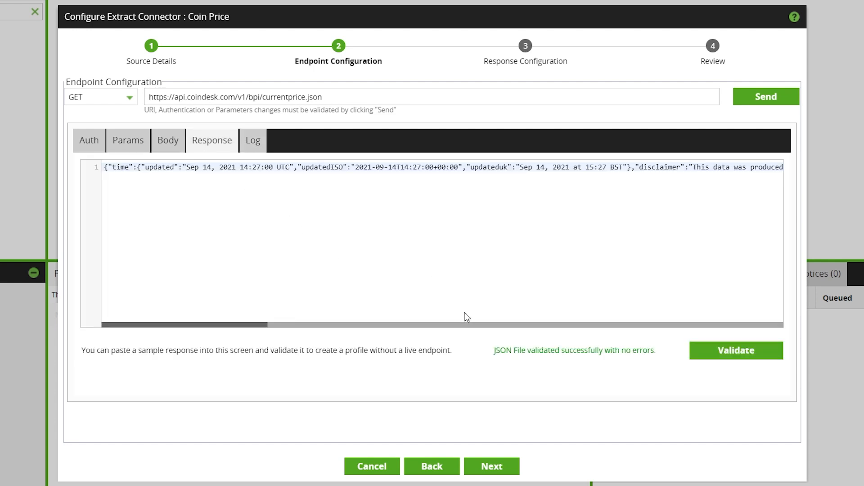
pyautogui.click(489, 468)
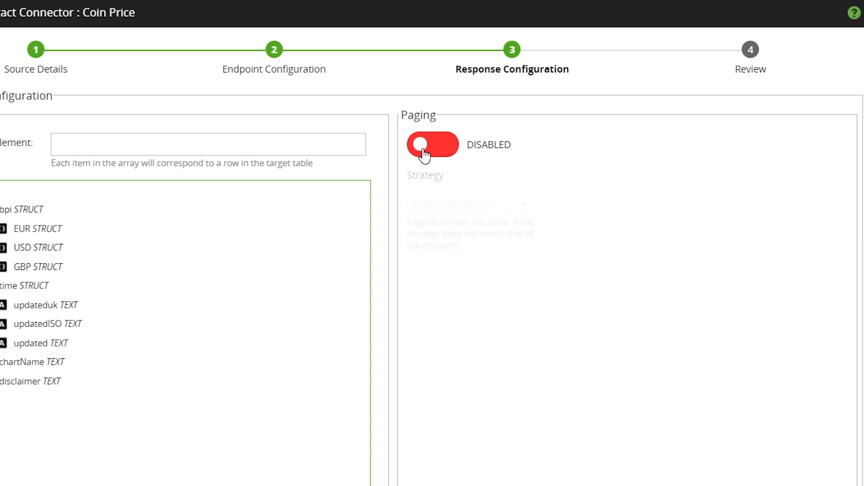
# Enable paging for the response, view the available paging strategies, and disable paging again
pyautogui.click(425, 154)
pyautogui.click(501, 210)
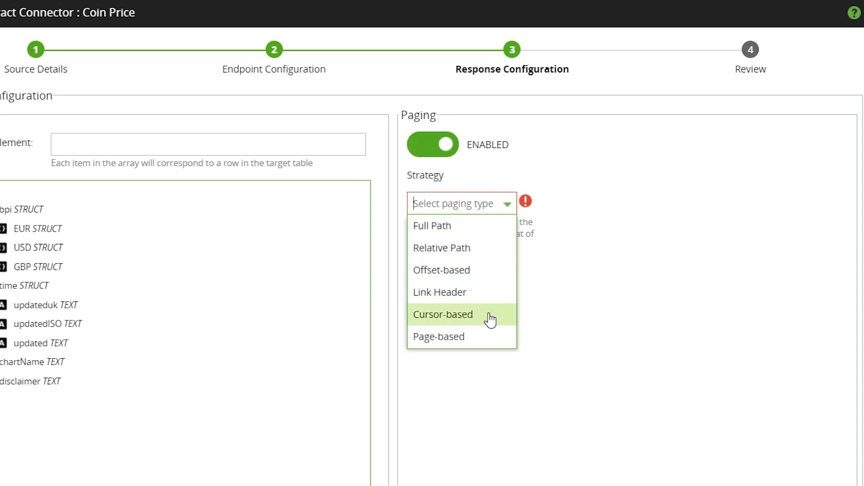
pyautogui.click(503, 211)
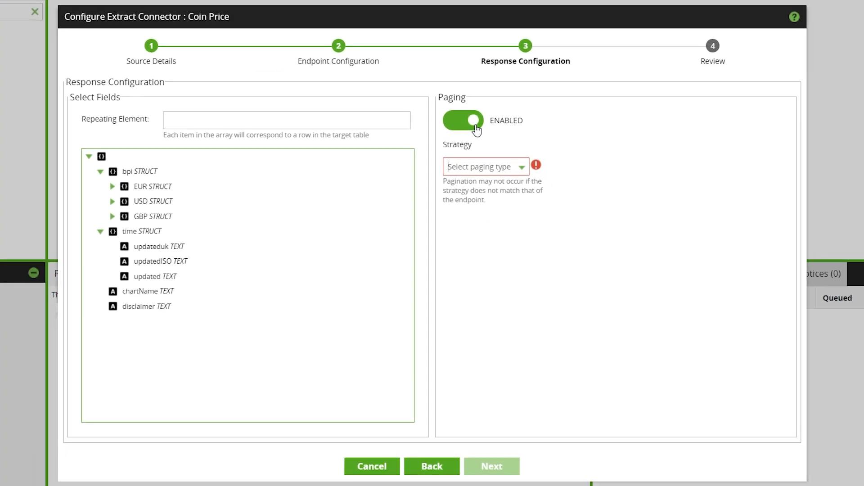
pyautogui.click(475, 127)
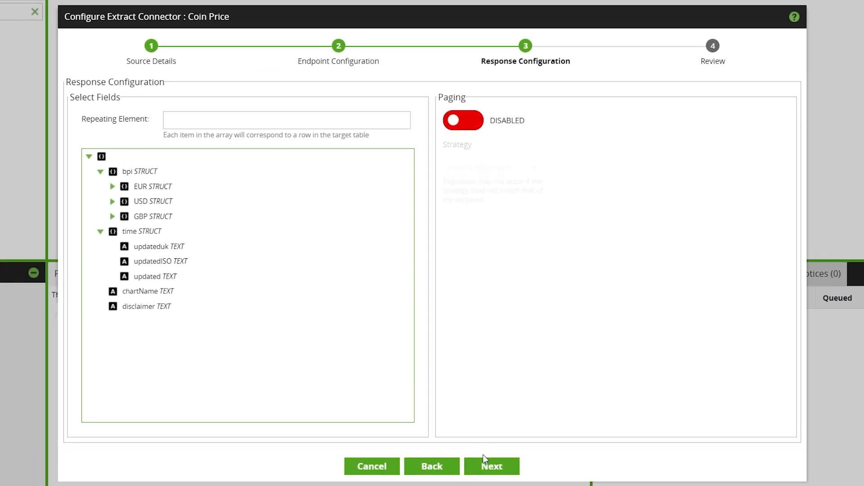
# Review the full configuration of the Coin Price endpoint, finish it, and save the Coin Price extract profile
pyautogui.click(486, 468)
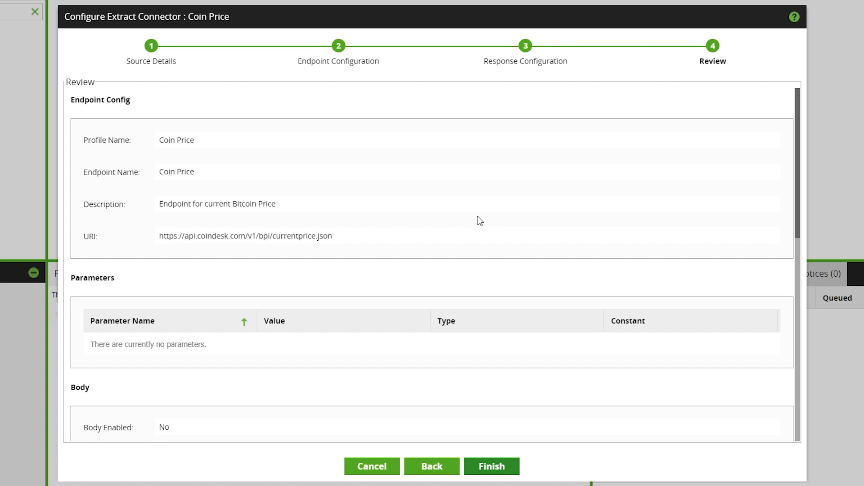
pyautogui.scroll(-6, 457, 208)
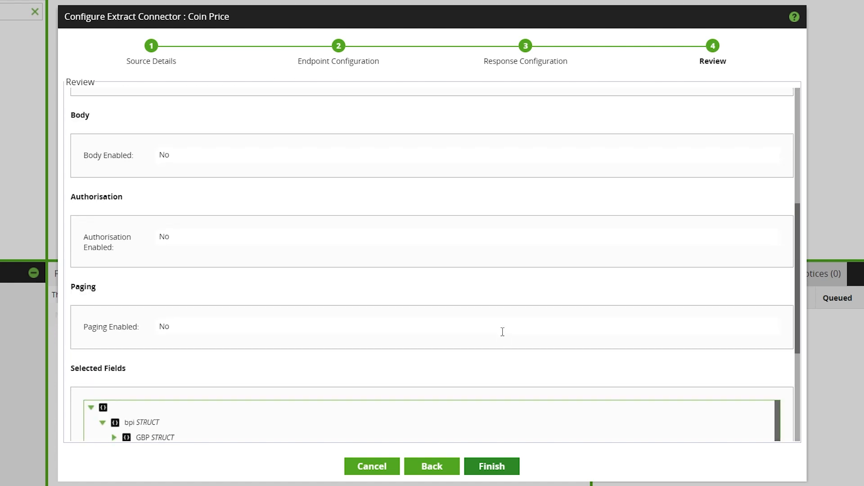
pyautogui.scroll(-4, 501, 334)
pyautogui.scroll(9, 502, 334)
pyautogui.scroll(-8, 502, 334)
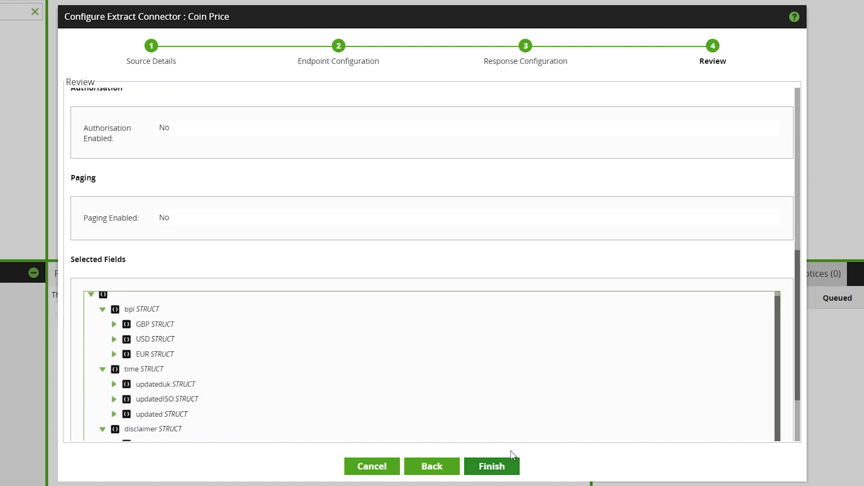
pyautogui.scroll(10, 480, 330)
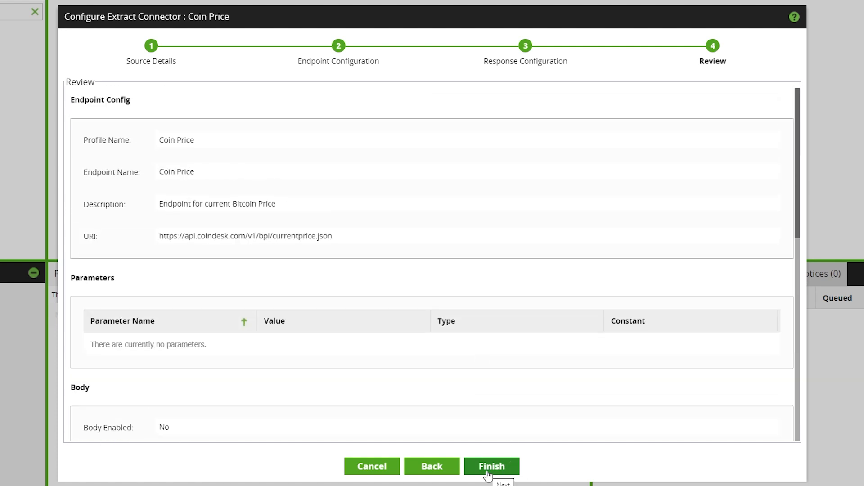
pyautogui.click(488, 471)
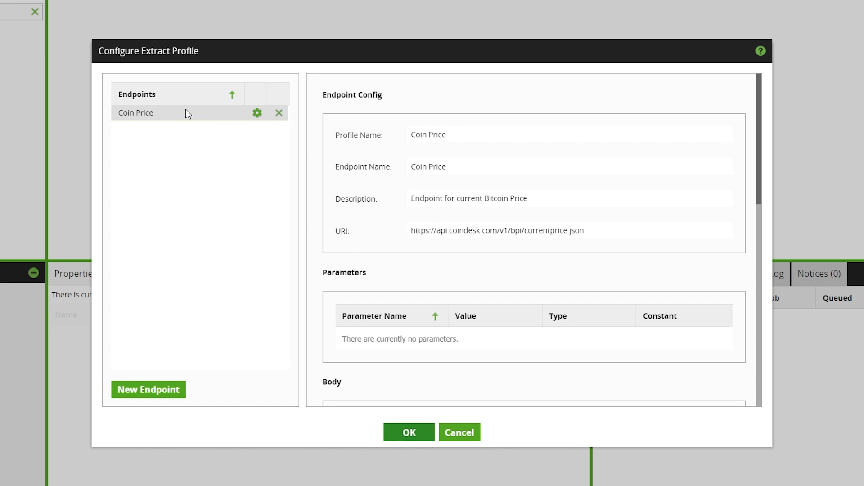
pyautogui.click(400, 436)
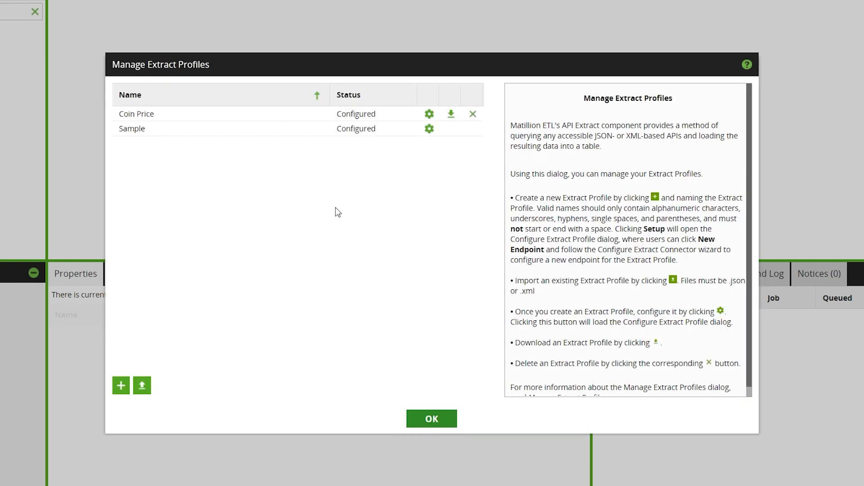
pyautogui.click(426, 423)
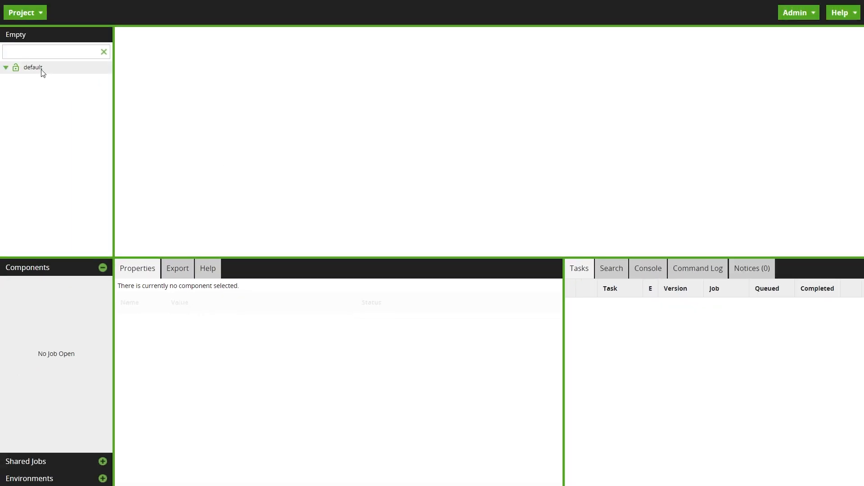
# Create an orchestration job named "Bitcoin Price" in the default version and open it
pyautogui.rightClick(43, 72)
pyautogui.click(127, 104)
pyautogui.write('Bitcoin Price')
pyautogui.click(412, 301)
pyautogui.click(409, 272)
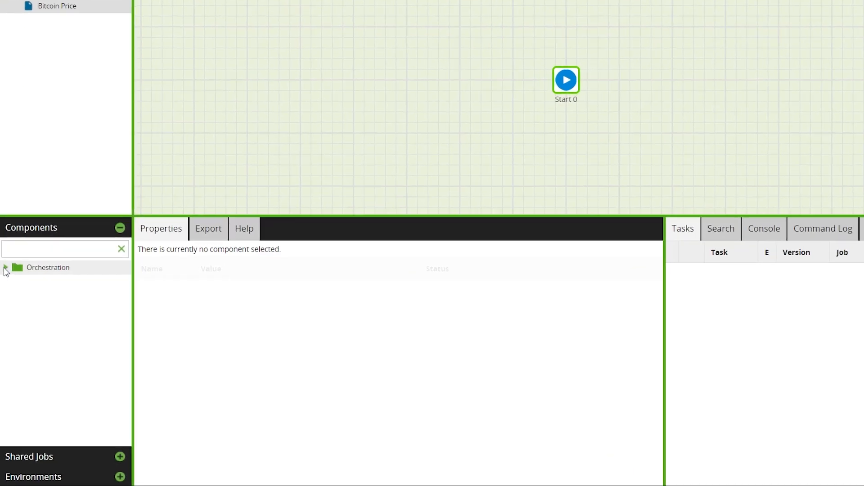
# Search the orchestration components for "api extract" and place the API Extract component on the canvas, connected after Start 0
pyautogui.click(6, 267)
pyautogui.click(13, 296)
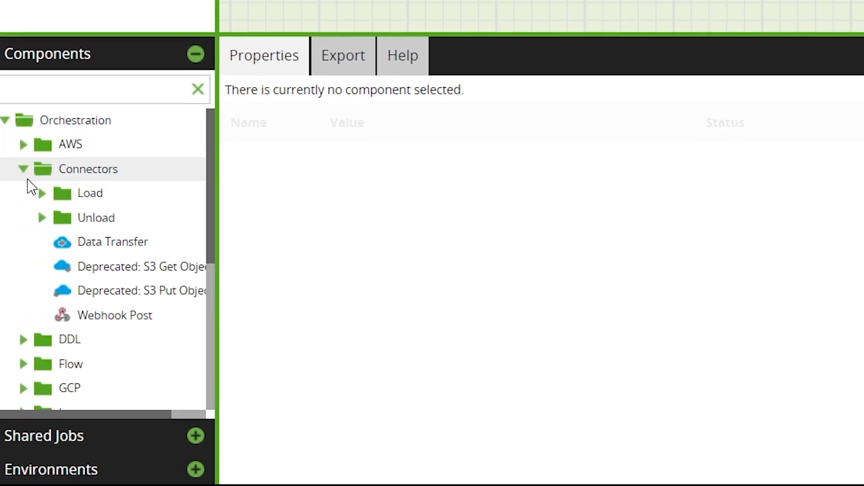
pyautogui.click(42, 193)
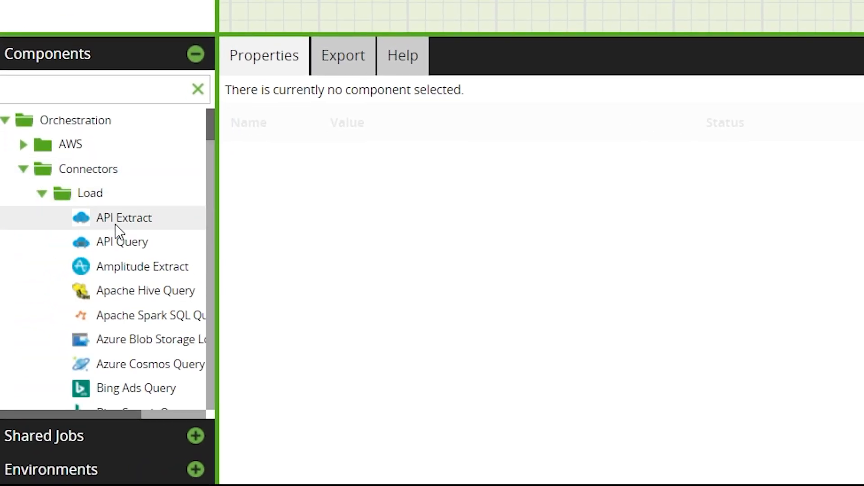
pyautogui.click(122, 97)
pyautogui.write('api')
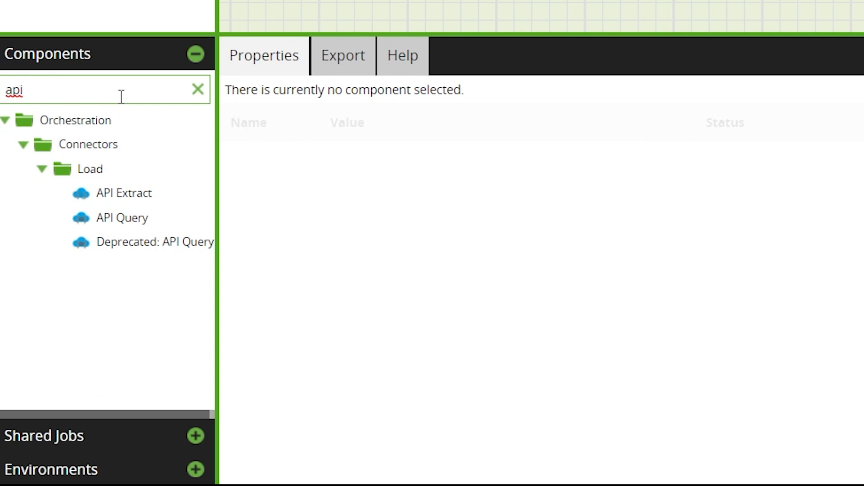
pyautogui.write(' extract')
pyautogui.moveTo(124, 194); pyautogui.dragTo(529, 143)
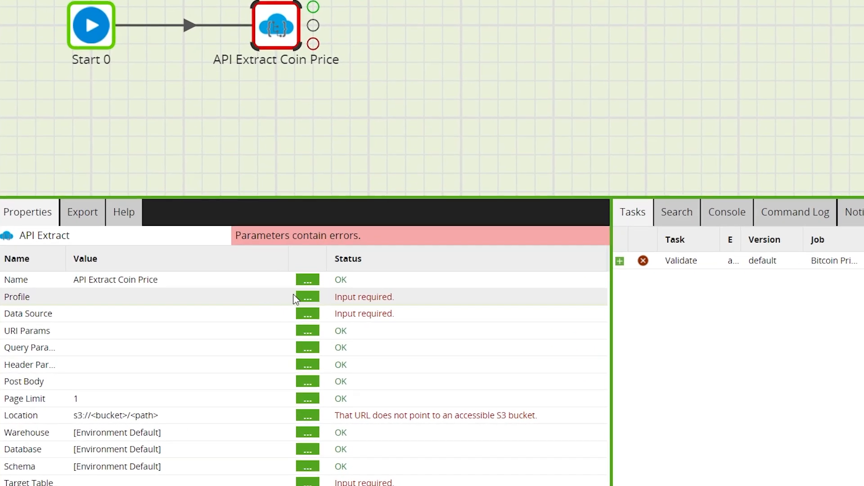
# Set both the Profile and the Data Source of the API Extract Coin Price component to Coin Price
pyautogui.click(342, 330)
pyautogui.click(553, 163)
pyautogui.click(538, 185)
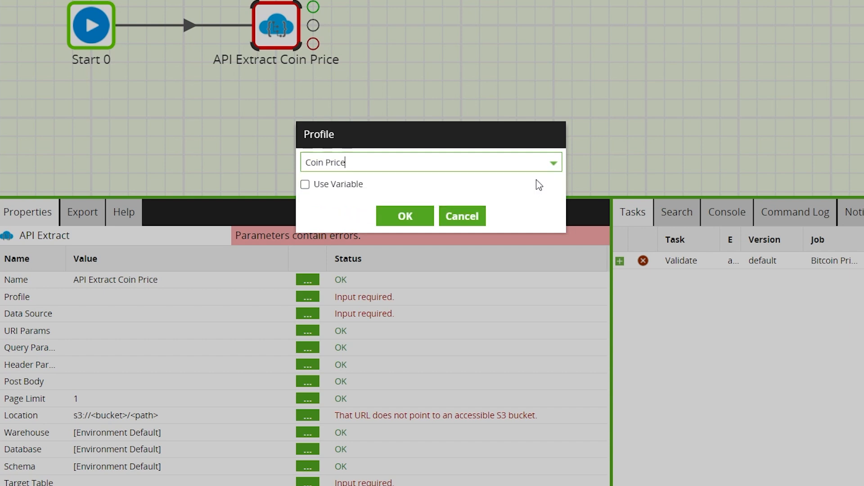
pyautogui.click(398, 216)
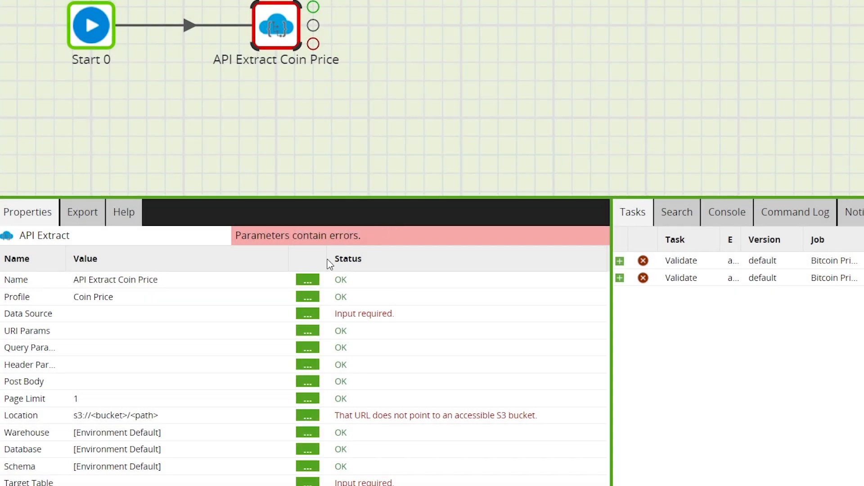
pyautogui.click(306, 322)
pyautogui.click(553, 163)
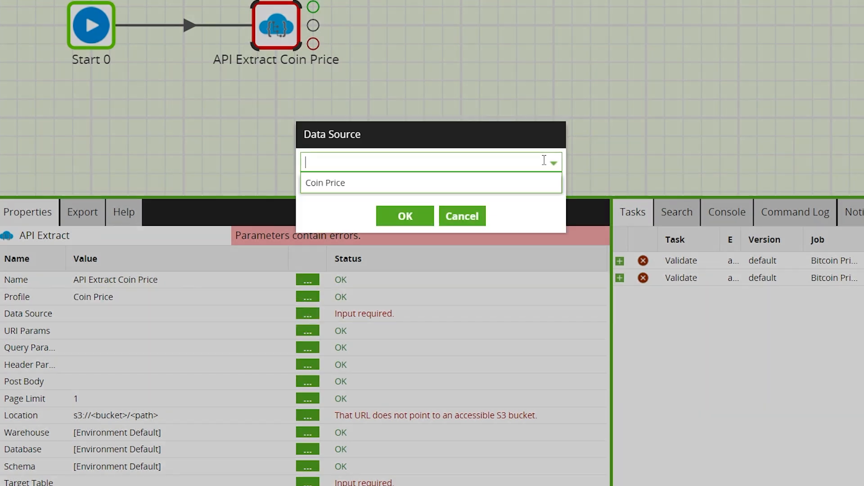
pyautogui.click(396, 188)
pyautogui.click(405, 216)
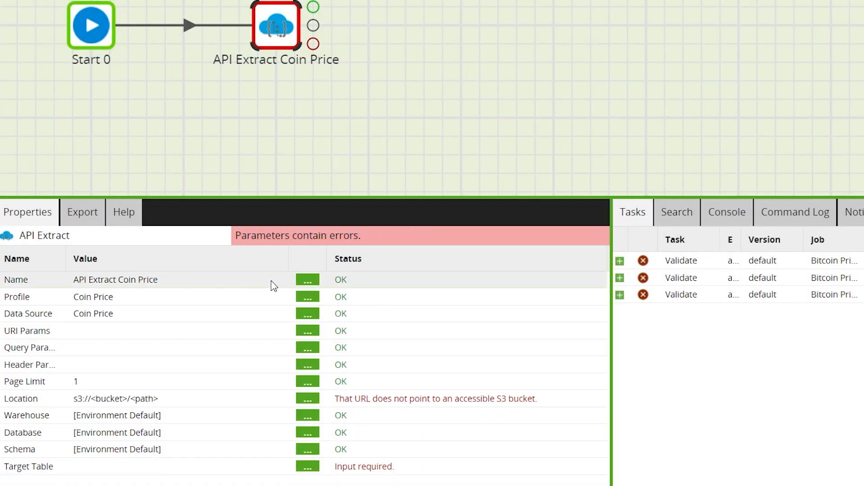
# Widen the property name column and set the Coin Price component's Location to the TestData folder inside the S3 bucket
pyautogui.moveTo(67, 264); pyautogui.dragTo(102, 269)
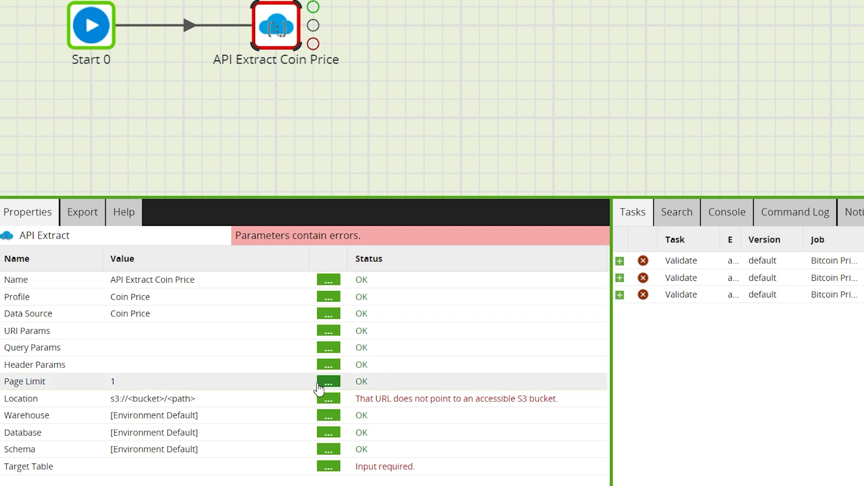
pyautogui.click(329, 405)
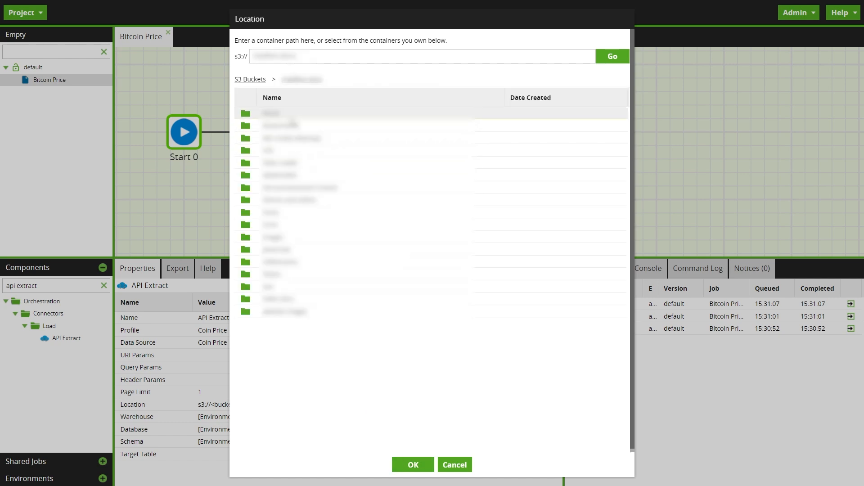
pyautogui.doubleClick(291, 118)
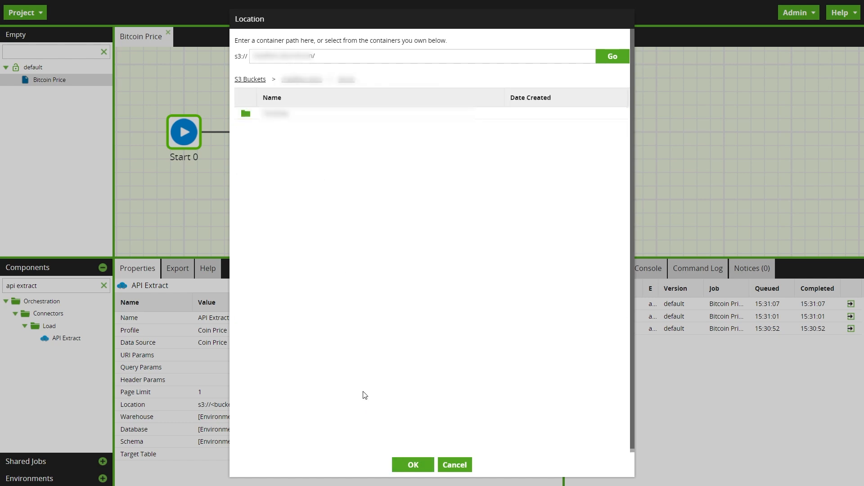
pyautogui.doubleClick(264, 114)
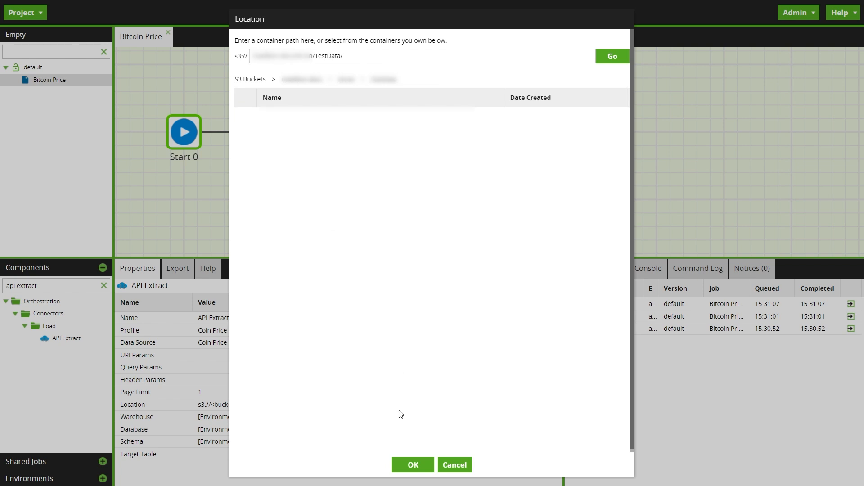
pyautogui.click(413, 464)
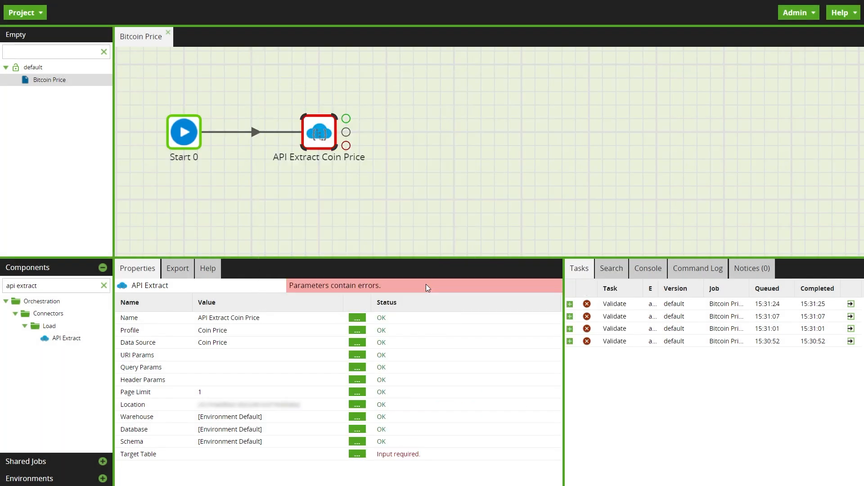
# Set the Target Table of the API Extract Coin Price component to "Bitcoin Price"
pyautogui.click(357, 453)
pyautogui.write('Bitcoin ')
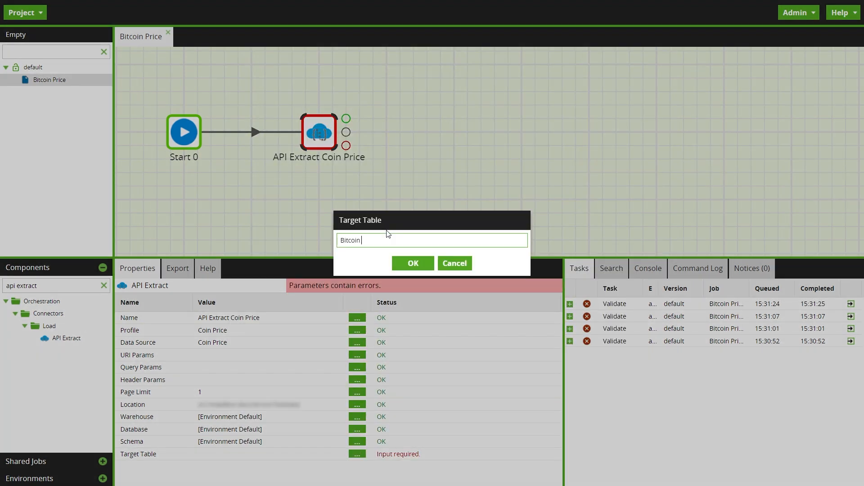
pyautogui.write('Price')
pyautogui.click(412, 264)
# Run the Bitcoin Price orchestration job in its current environment
pyautogui.click(328, 190)
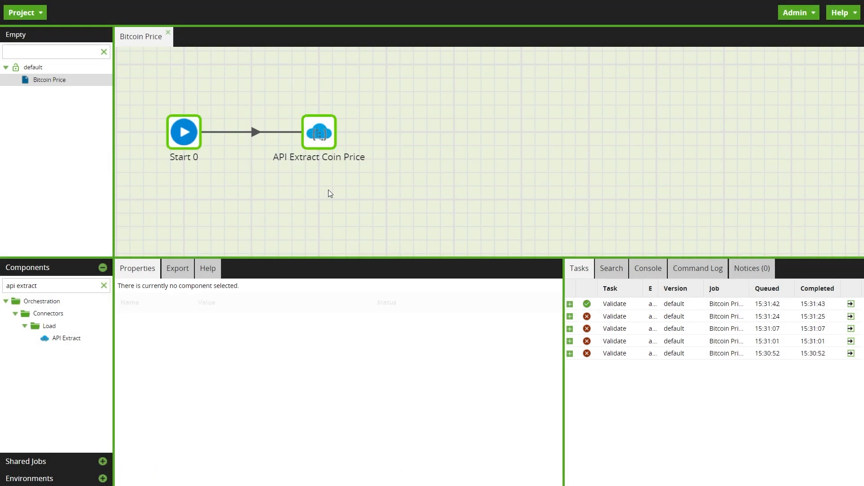
pyautogui.rightClick(332, 182)
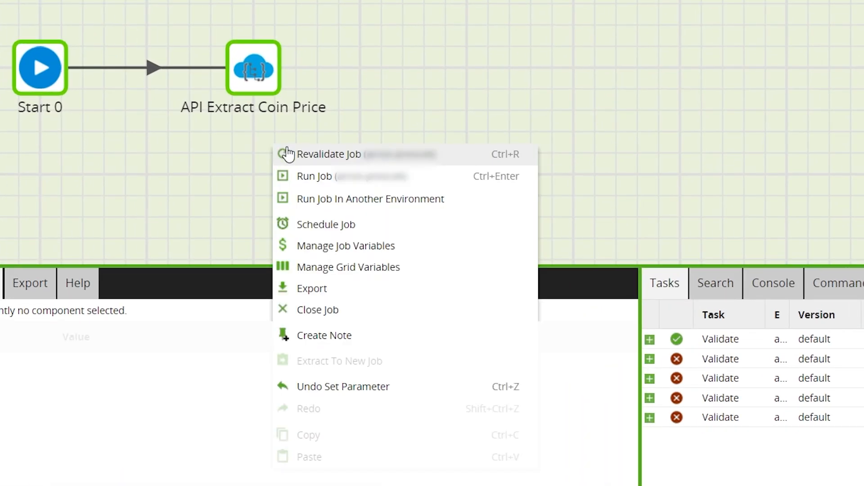
pyautogui.click(308, 178)
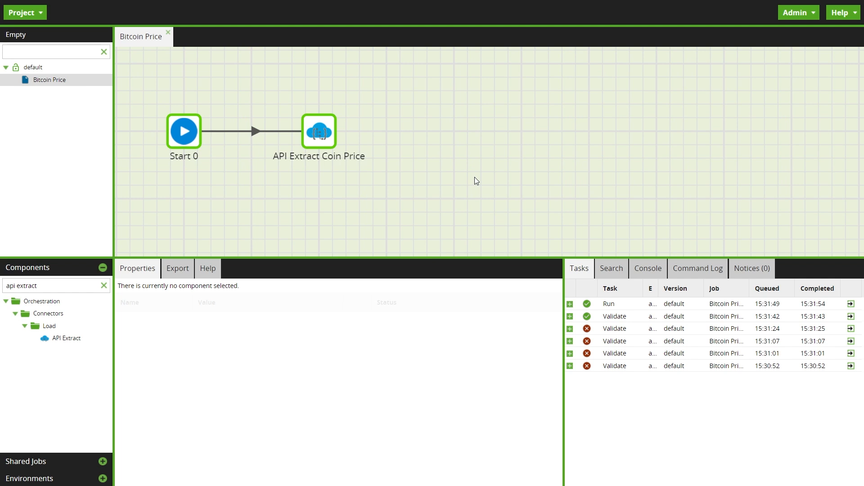
# Open the management of API extract profiles and add a new profile named "Exchange Rate"
pyautogui.click(46, 18)
pyautogui.moveTo(110, 283)
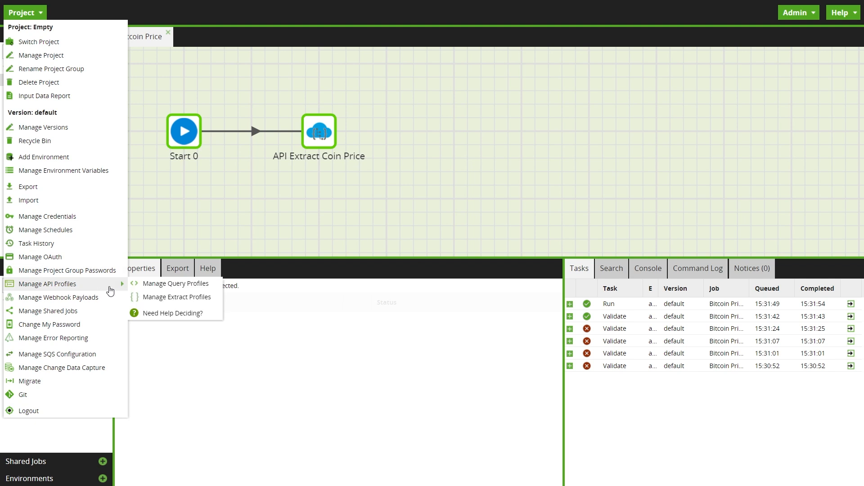
pyautogui.click(219, 303)
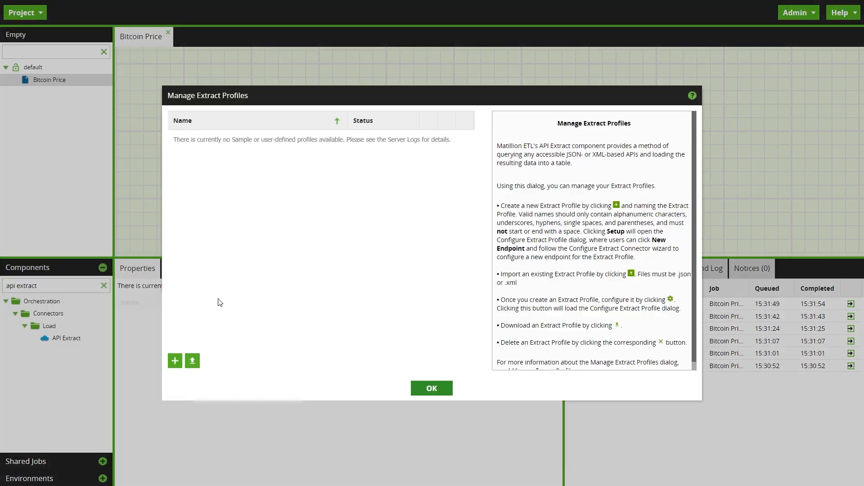
pyautogui.click(176, 361)
pyautogui.write('Exchange Rate')
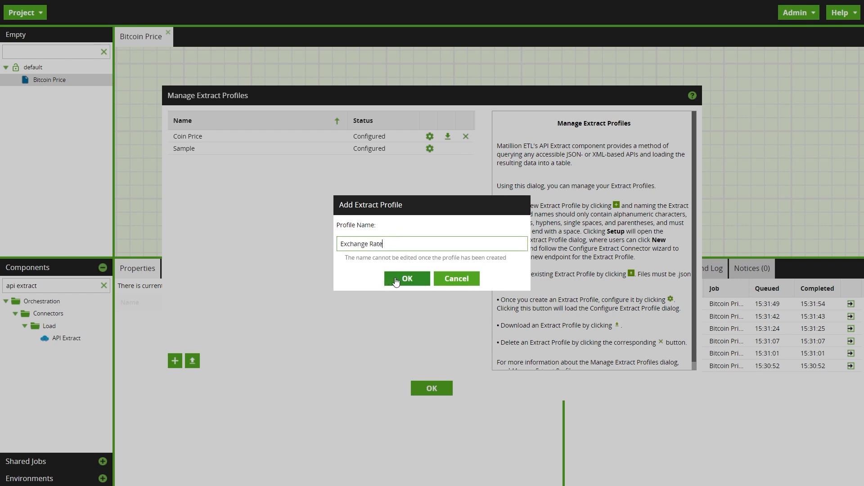
pyautogui.click(395, 282)
# Add an endpoint named "Exchange Rate" with the description "Endpoint for current USD Exchange Rate" and continue to its endpoint configuration
pyautogui.click(195, 364)
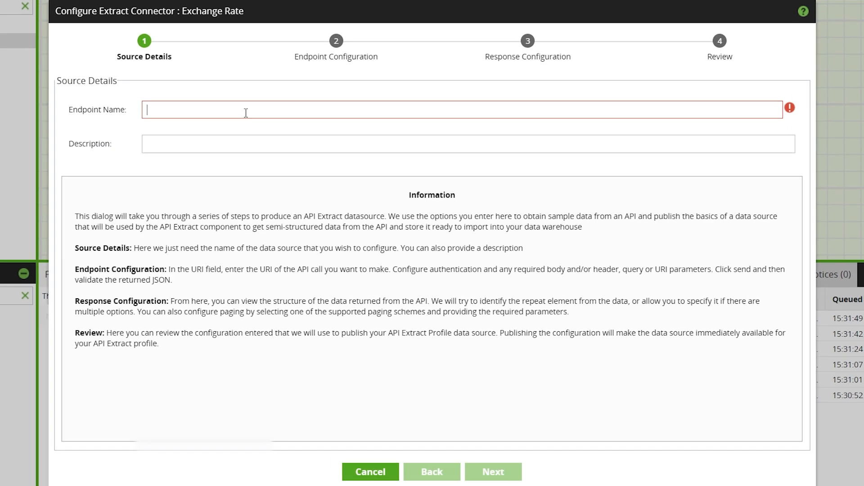
pyautogui.write('E')
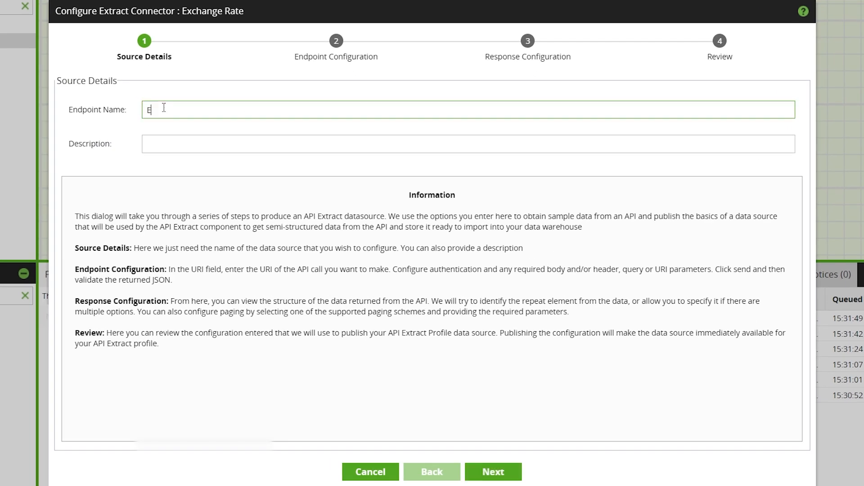
pyautogui.write('xchange Rate')
pyautogui.press('Tab')
pyautogui.write('Endpoint for current U')
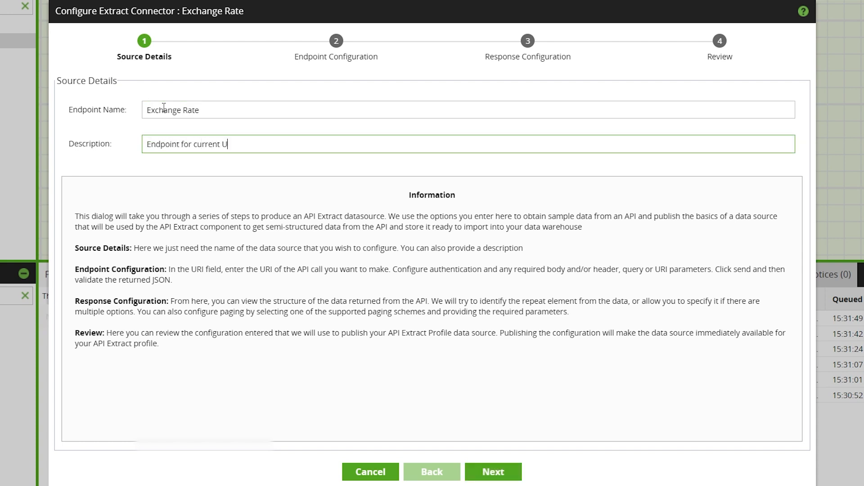
pyautogui.write('SD Exchange Rate')
pyautogui.click(493, 471)
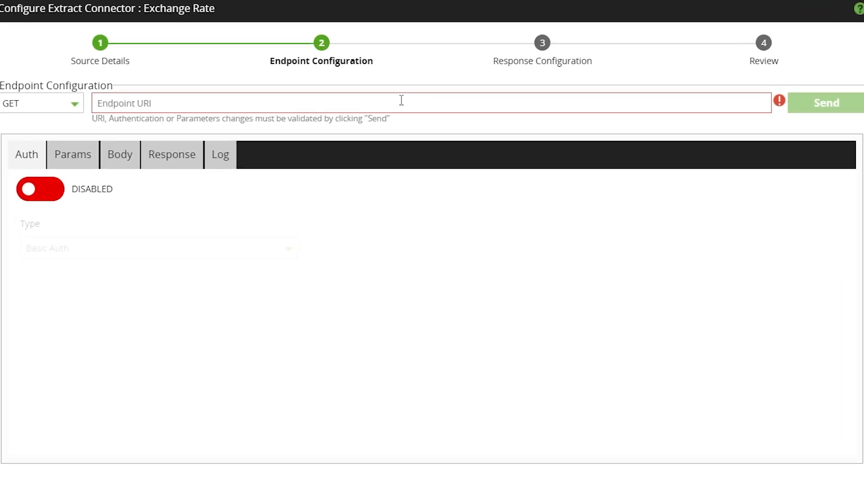
pyautogui.write('https://api.exchangerate-api.com/v4/latest/USD')
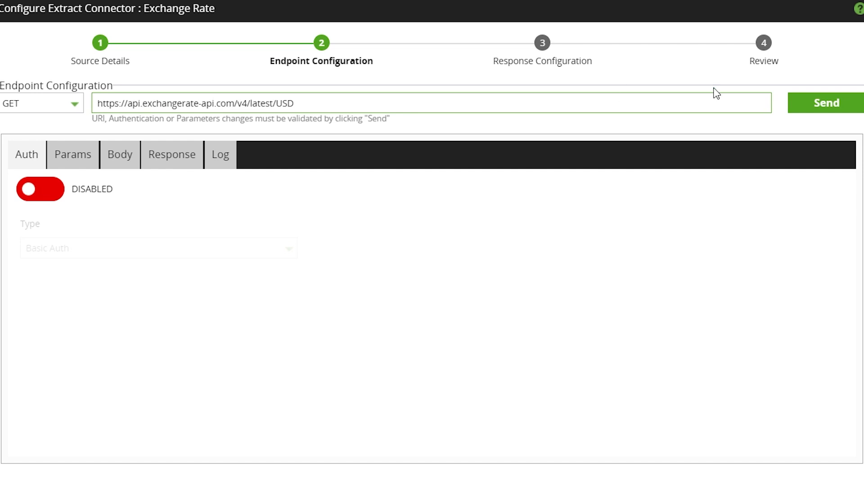
pyautogui.click(813, 107)
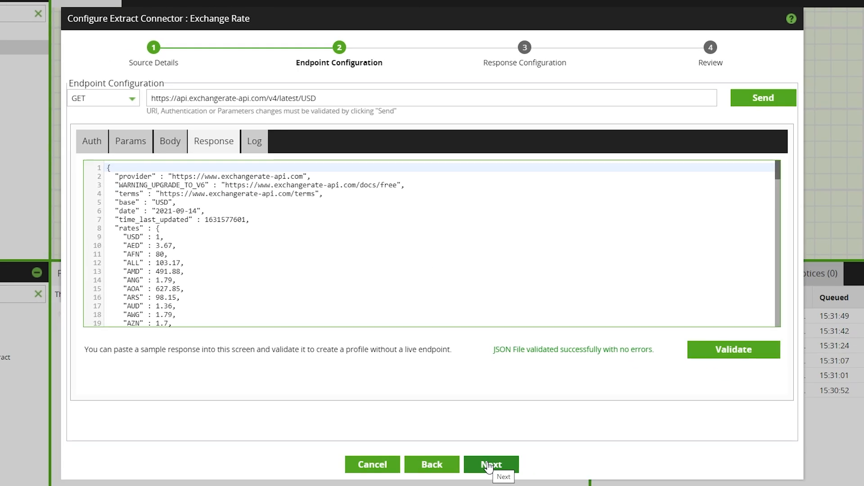
pyautogui.click(491, 465)
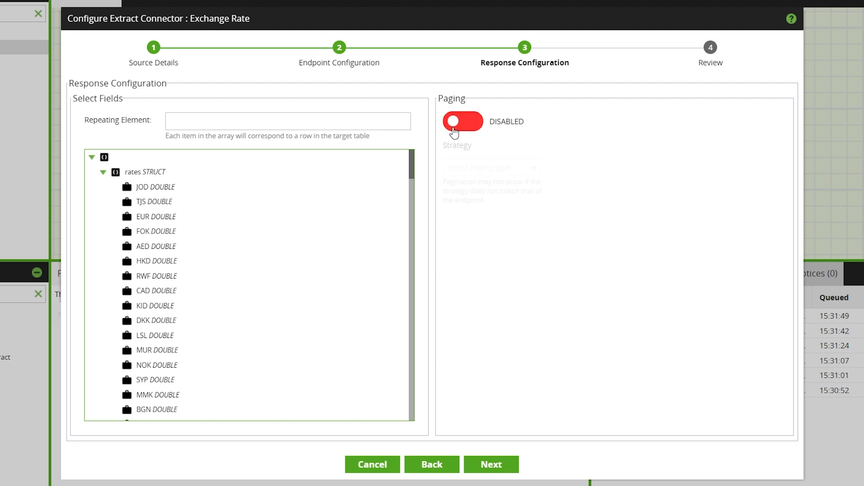
# Leave paging disabled, review the Exchange Rate endpoint's configuration, finish it, and save the extract profile
pyautogui.click(483, 468)
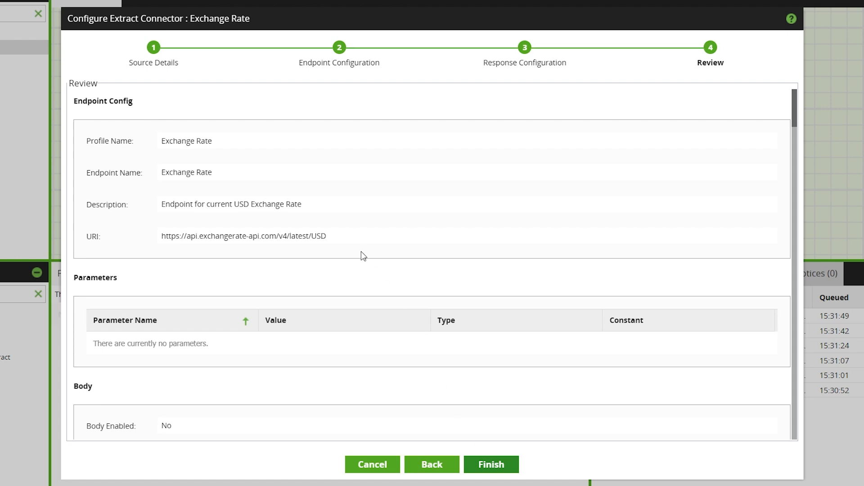
pyautogui.scroll(-10, 361, 250)
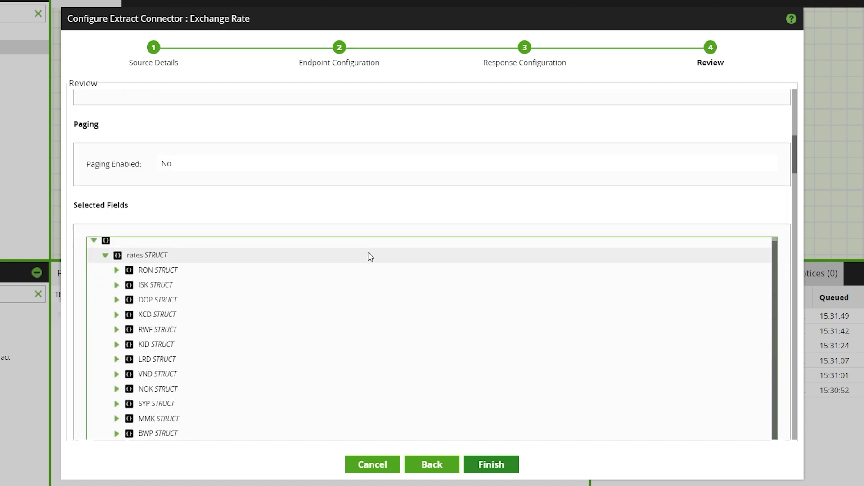
pyautogui.scroll(10, 367, 254)
pyautogui.click(510, 468)
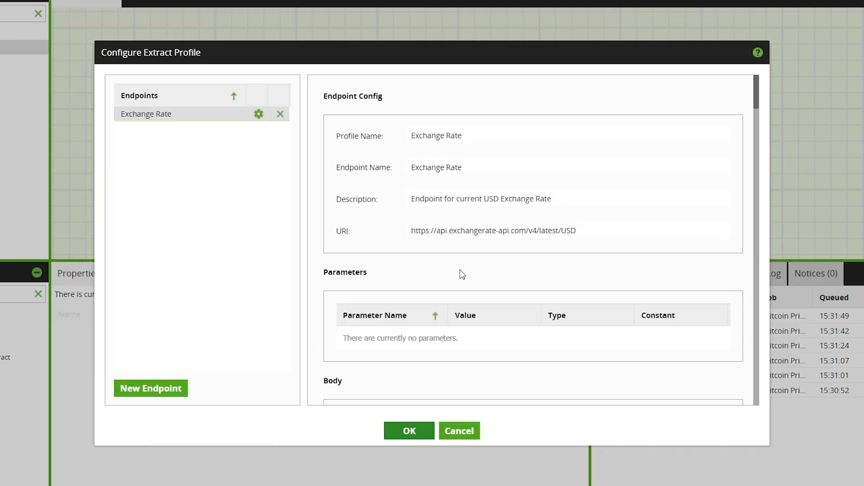
pyautogui.click(410, 433)
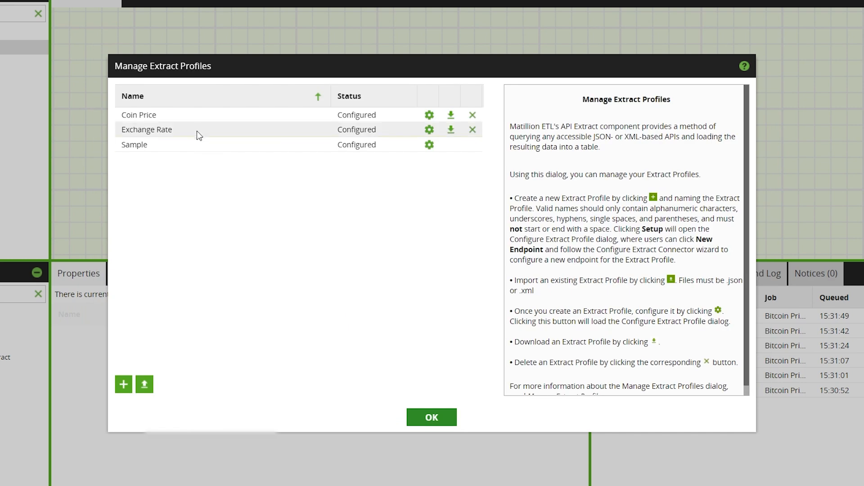
pyautogui.click(424, 421)
# Place a second API Extract component below the Coin Price extract and connect it to Start 0
pyautogui.moveTo(68, 337); pyautogui.dragTo(318, 202)
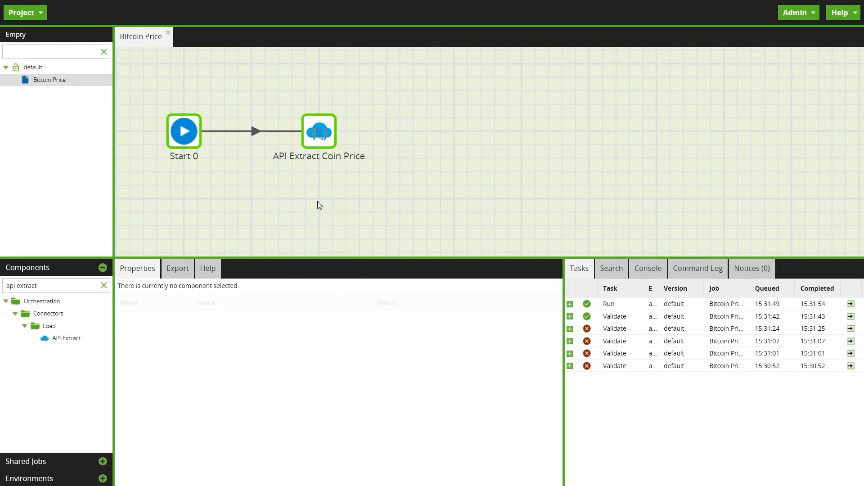
pyautogui.click(185, 118)
pyautogui.moveTo(211, 120); pyautogui.dragTo(320, 188)
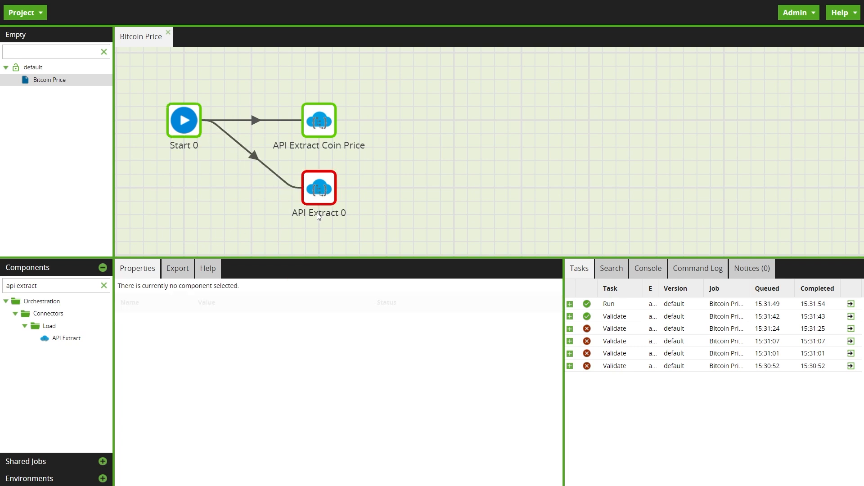
# Name the new component API Extract Exchange Rate and set its Profile and Data Source to Exchange Rate
pyautogui.click(319, 188)
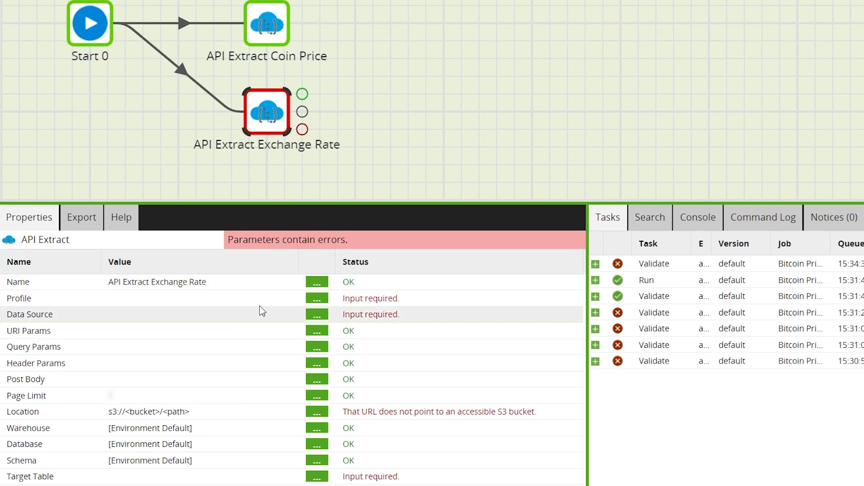
pyautogui.click(317, 298)
pyautogui.click(532, 171)
pyautogui.click(506, 205)
pyautogui.click(380, 222)
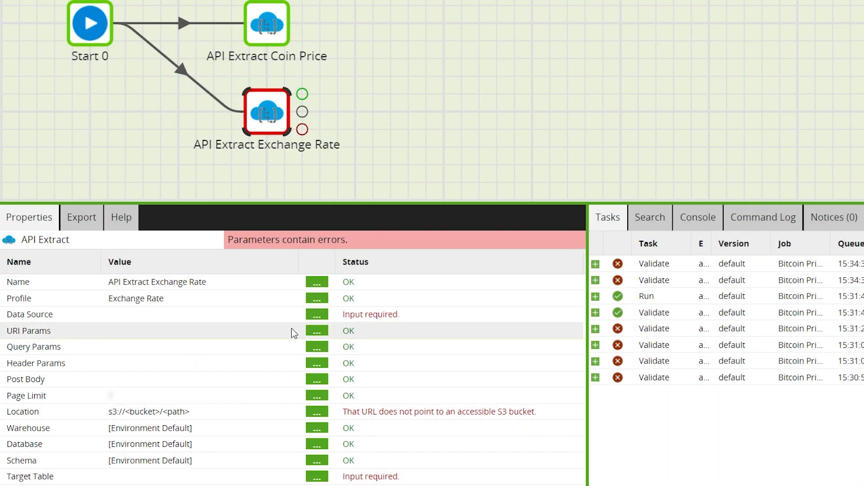
pyautogui.click(317, 314)
pyautogui.click(463, 172)
pyautogui.click(422, 187)
pyautogui.click(381, 225)
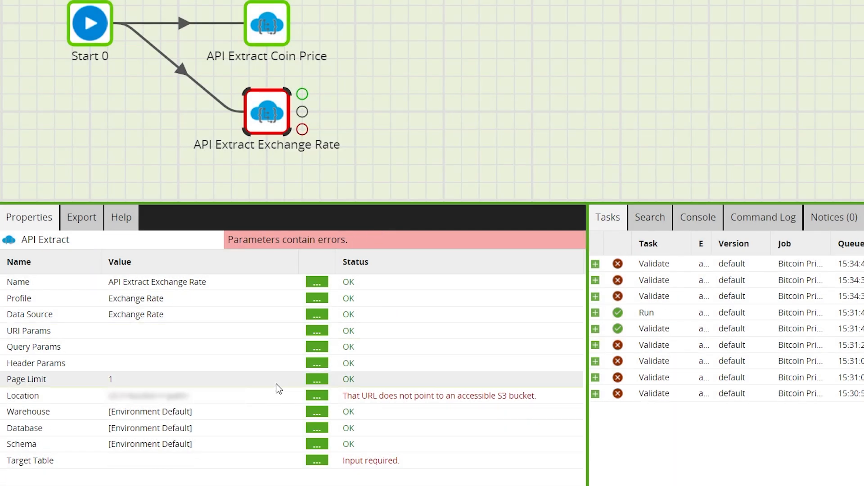
# Set the Exchange Rate component's Location to the same S3 bucket folder as used for the Coin Price extract
pyautogui.click(317, 412)
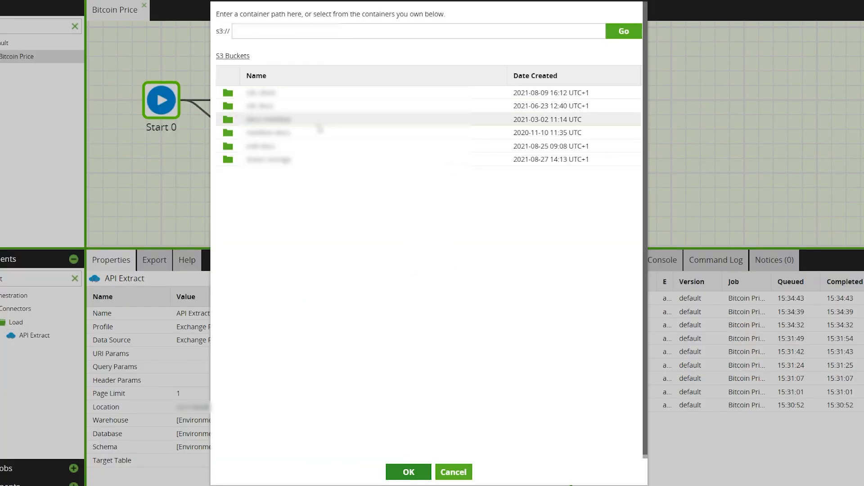
pyautogui.click(291, 133)
pyautogui.click(298, 106)
pyautogui.click(291, 99)
pyautogui.click(407, 472)
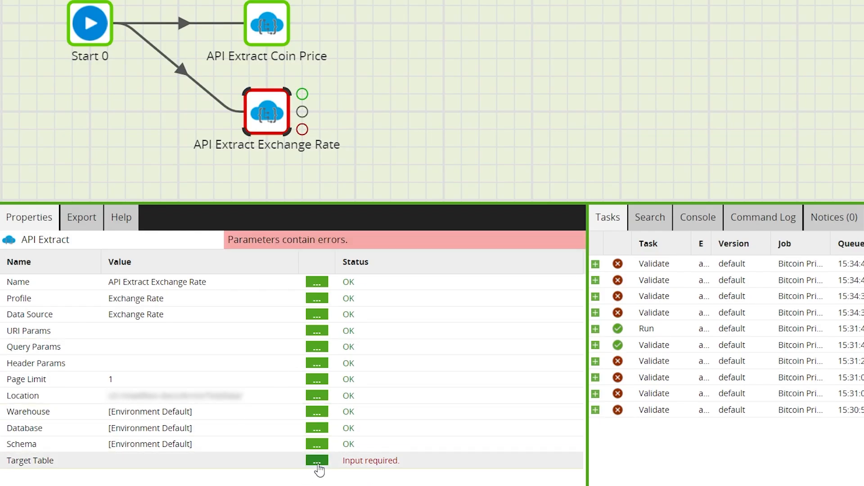
# Set the Target Table of the API Extract Exchange Rate component to "Exchange Rate"
pyautogui.click(317, 460)
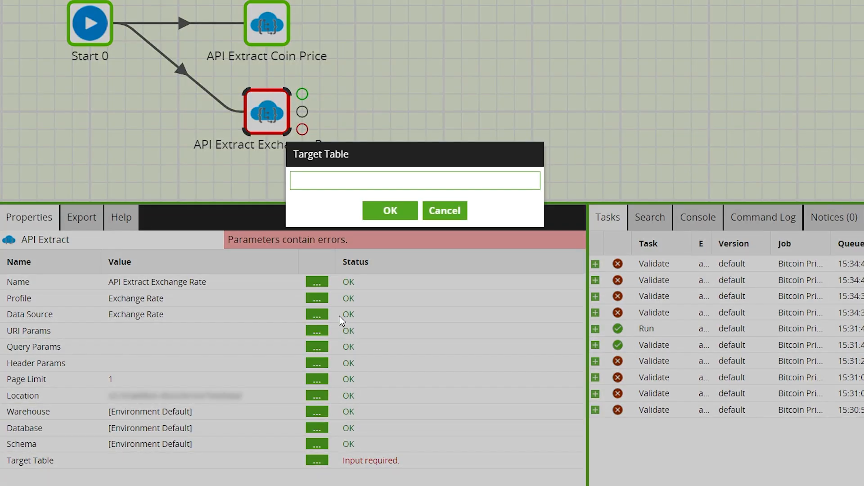
pyautogui.write('Exchange Rate')
pyautogui.click(381, 211)
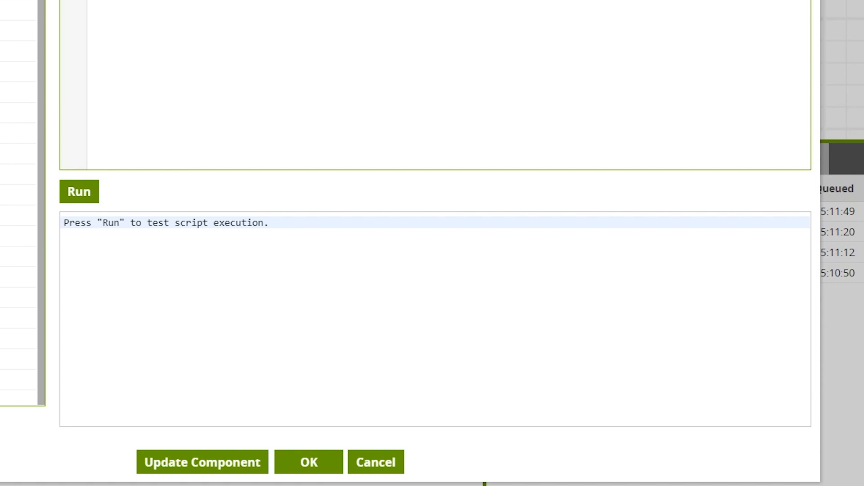
# Test the script of the SQL 0 component, accept it, and load the component's sample data
pyautogui.click(80, 192)
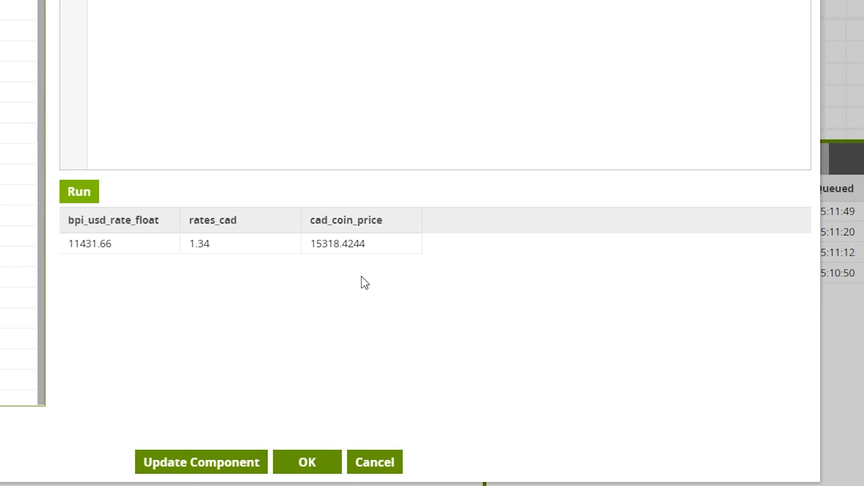
pyautogui.click(308, 464)
pyautogui.click(136, 288)
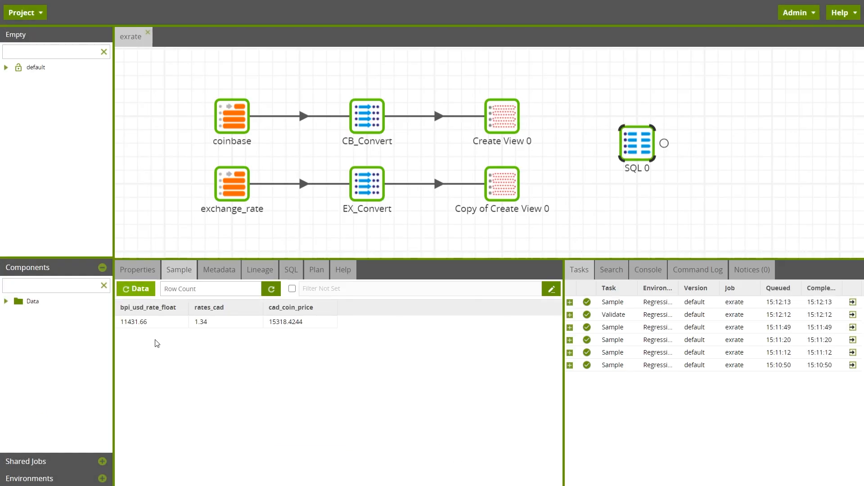